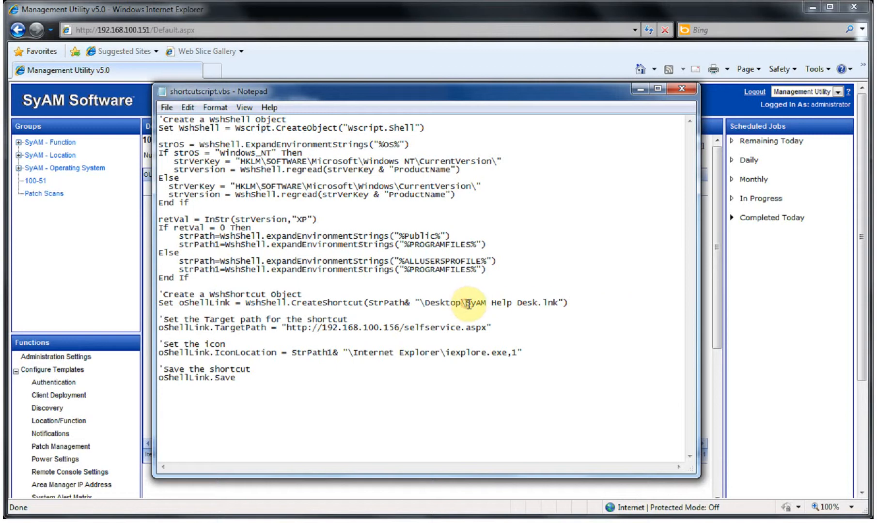
Step: Review the shortcut name and target URL in shortcutscript.vbs, and put away the shortcutscript.bat Notepad window
{"action": "left_click_drag", "start_coordinate": [468, 303], "coordinate": [538, 304]}
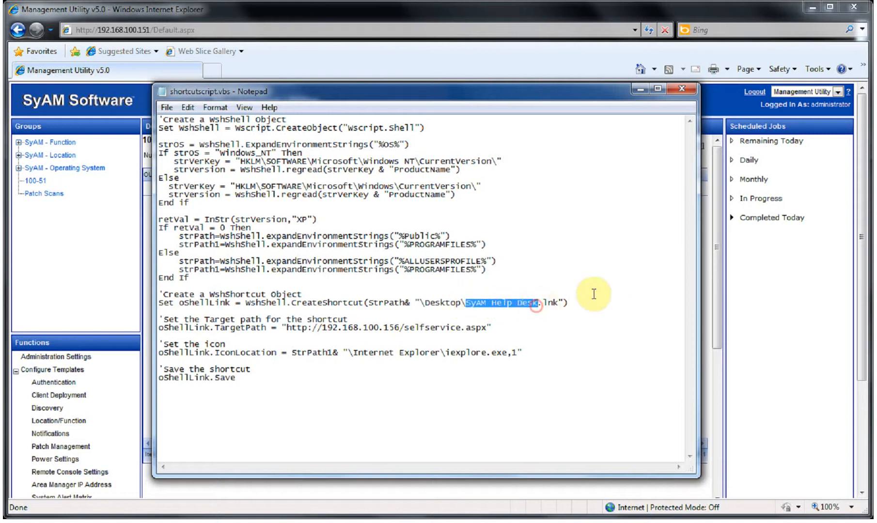
{"action": "left_click", "coordinate": [618, 304]}
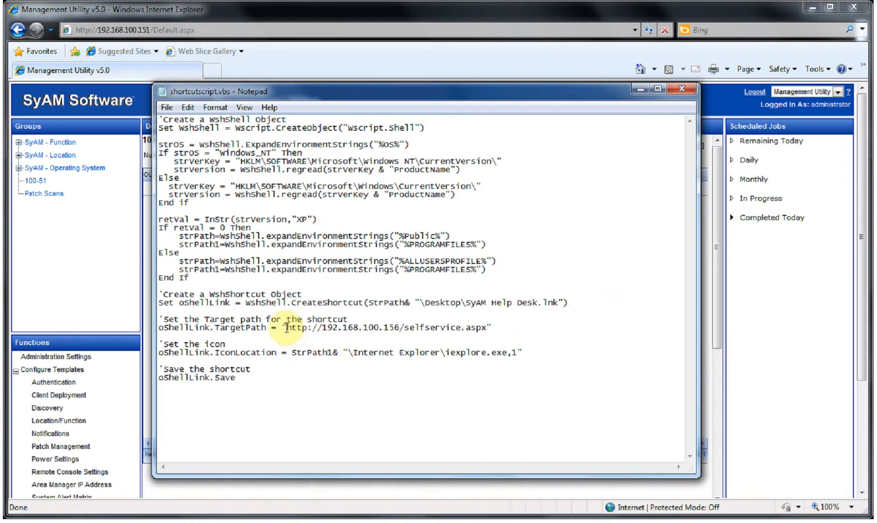
{"action": "left_click_drag", "start_coordinate": [286, 328], "coordinate": [399, 328]}
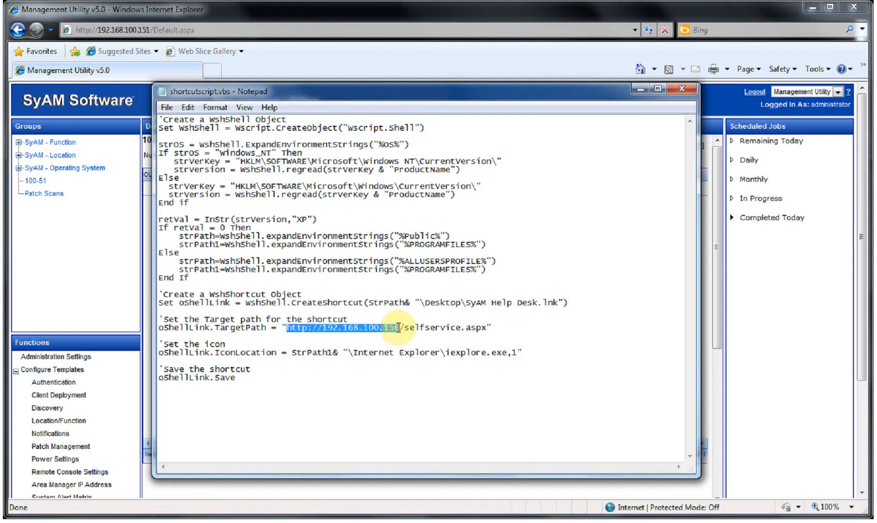
{"action": "left_click", "coordinate": [568, 329]}
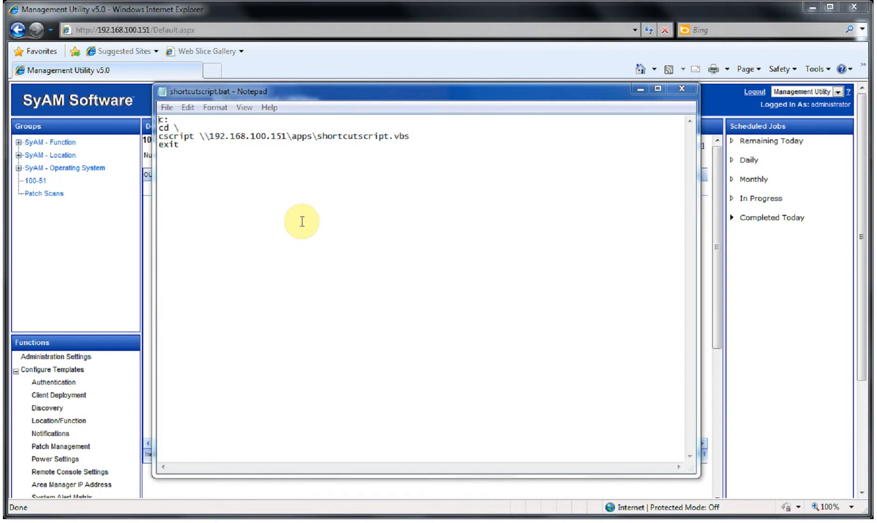
{"action": "left_click", "coordinate": [640, 91]}
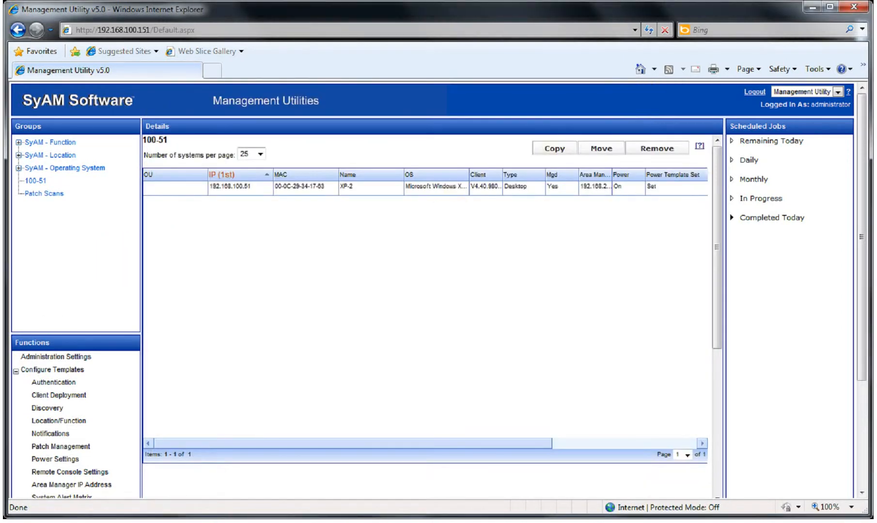
Step: Switch to Windows Explorer and copy shortcutscript.bat and shortcutscript.vbs into the apps share on 192.168.100.151, checking the folder's contents
{"action": "key", "text": "alt+Tab"}
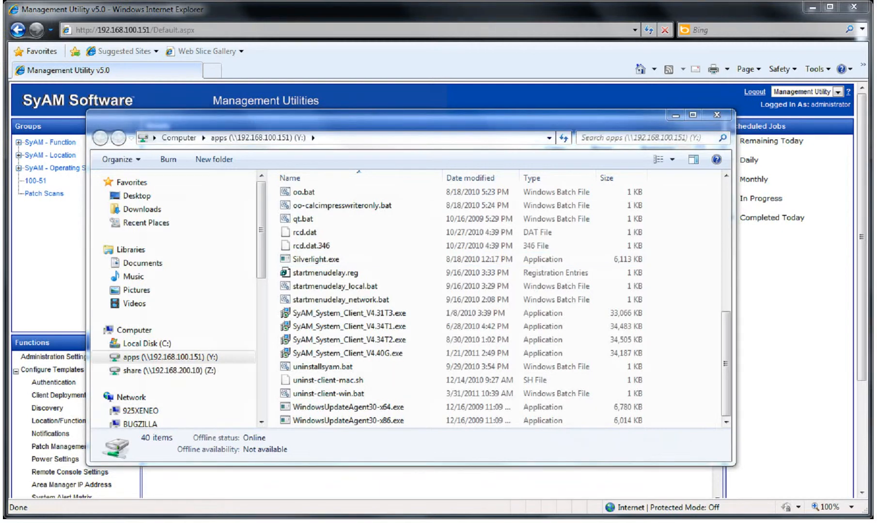
{"action": "right_click", "coordinate": [1, 94]}
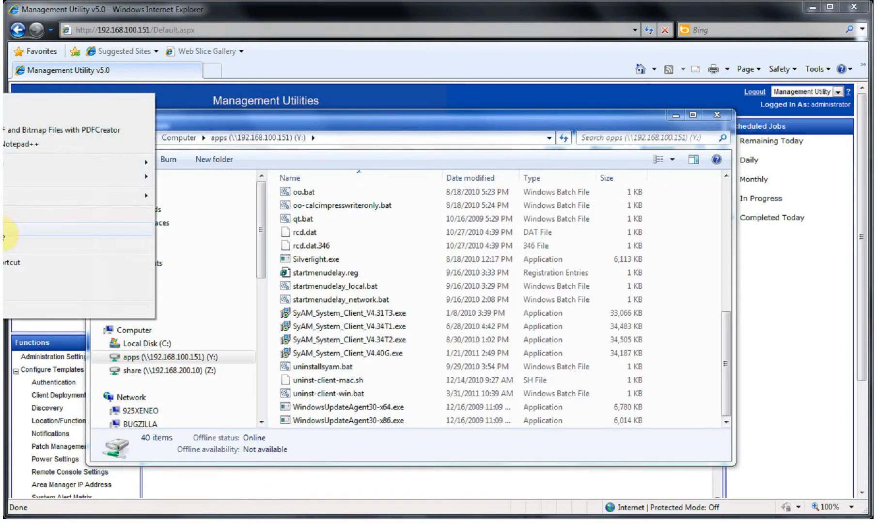
{"action": "left_click", "coordinate": [5, 229]}
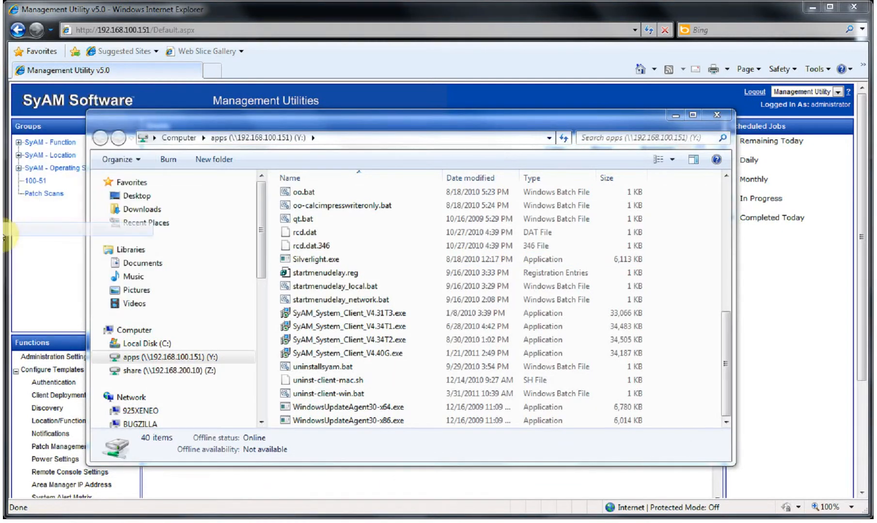
{"action": "right_click", "coordinate": [694, 422]}
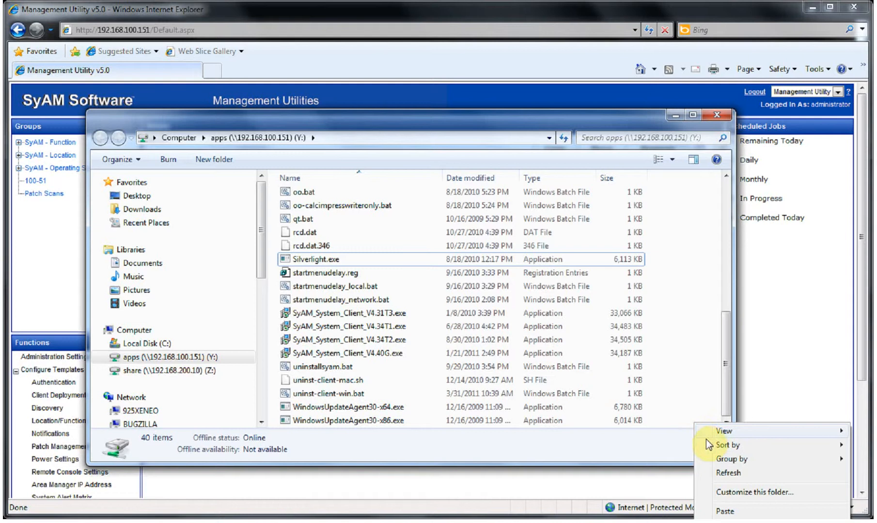
{"action": "left_click", "coordinate": [726, 513]}
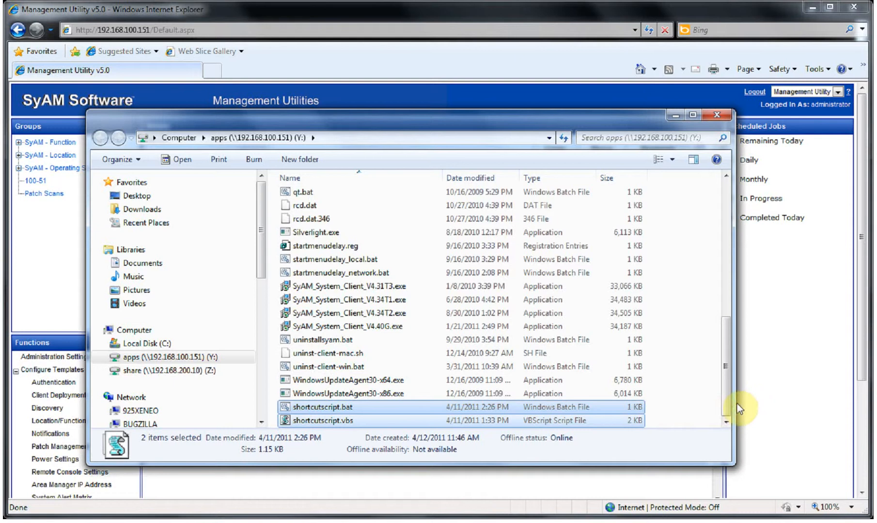
{"action": "left_click_drag", "start_coordinate": [728, 404], "coordinate": [727, 309]}
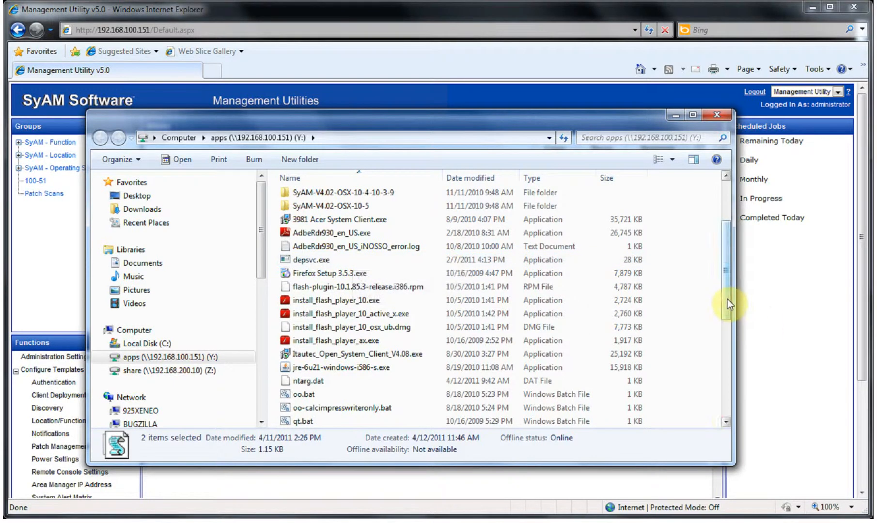
{"action": "left_click_drag", "start_coordinate": [726, 299], "coordinate": [726, 414]}
{"action": "left_click", "coordinate": [696, 428]}
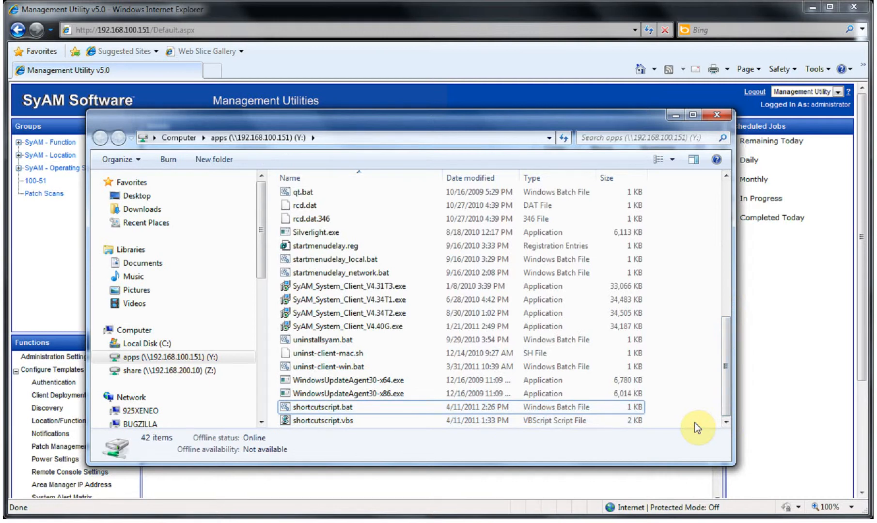
Step: Switch to the Management Utility in Internet Explorer and start a Third Party Deployment Template named "Help Desk Desktop Shortcut"
{"action": "left_click", "coordinate": [569, 15]}
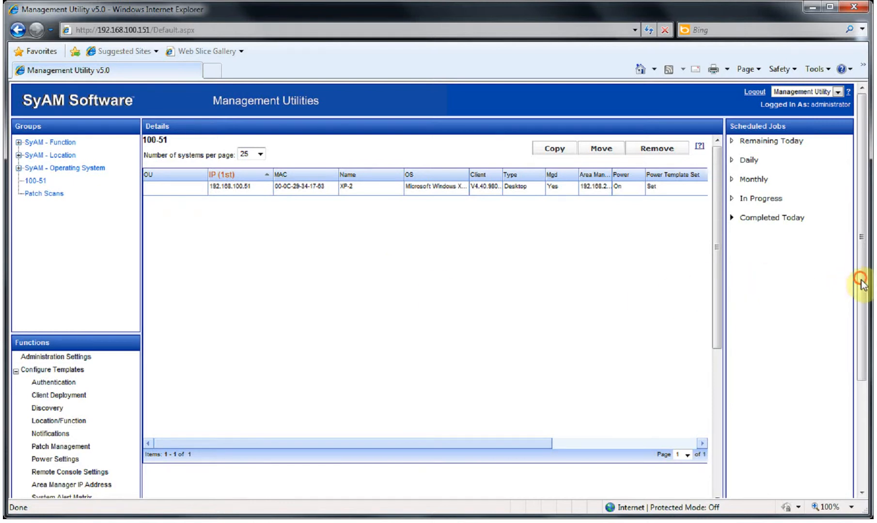
{"action": "left_click_drag", "start_coordinate": [860, 284], "coordinate": [853, 349]}
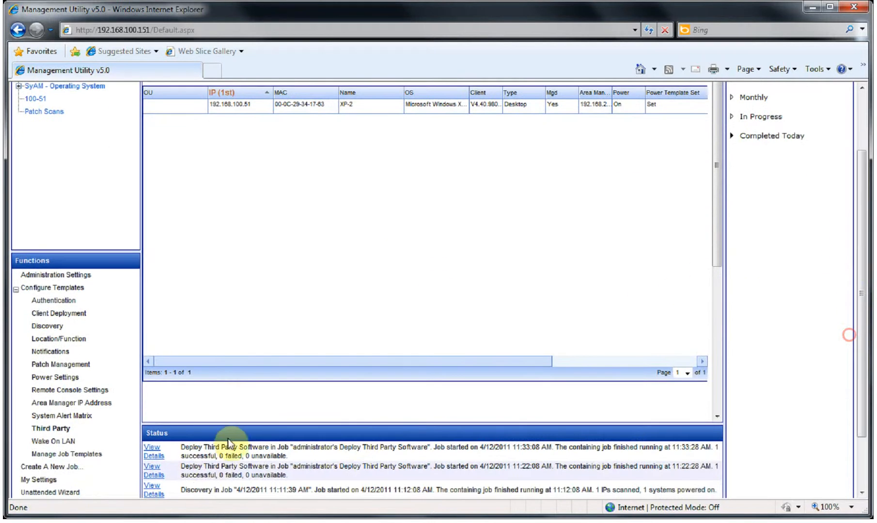
{"action": "left_click", "coordinate": [63, 430]}
{"action": "left_click_drag", "start_coordinate": [855, 280], "coordinate": [865, 223]}
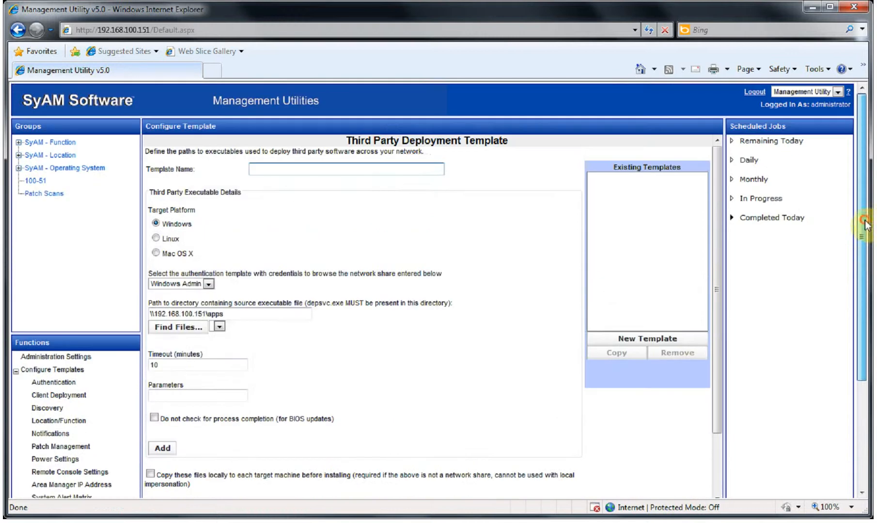
{"action": "left_click", "coordinate": [406, 170]}
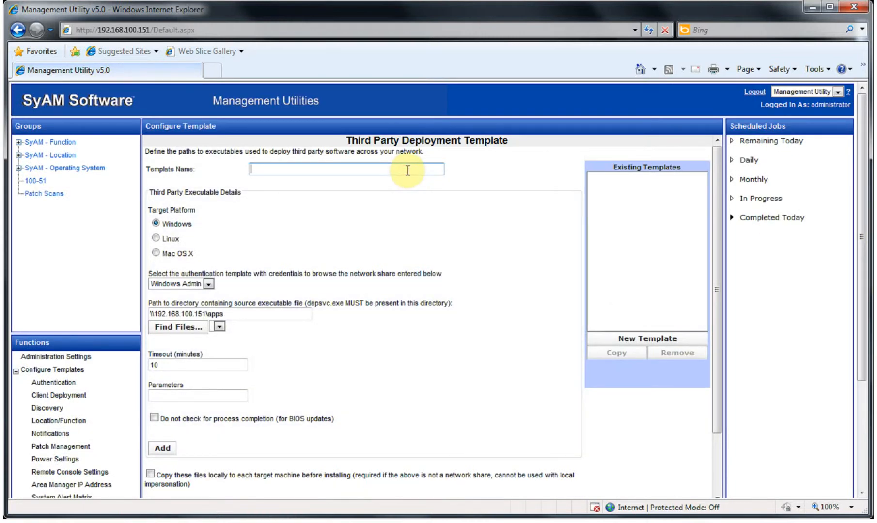
{"action": "type", "text": "Help Desk Desktop Shortcut"}
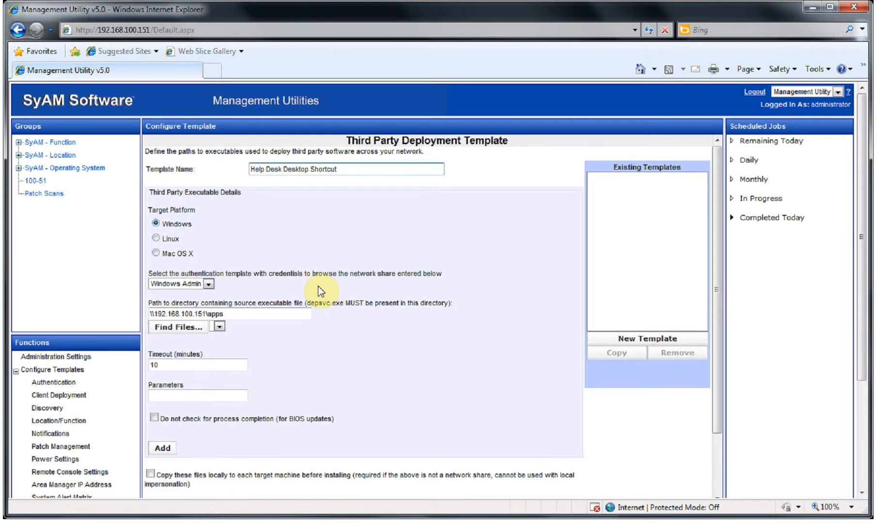
Step: Add shortcutscript.bat from \\192.168.100.151\apps to the template's files
{"action": "scroll", "coordinate": [388, 359], "scroll_direction": "down", "scroll_amount": 2}
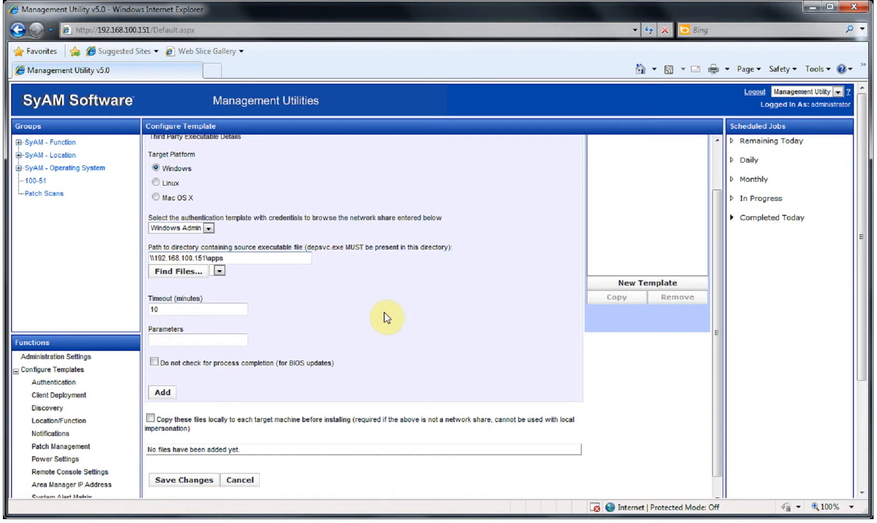
{"action": "left_click", "coordinate": [204, 273]}
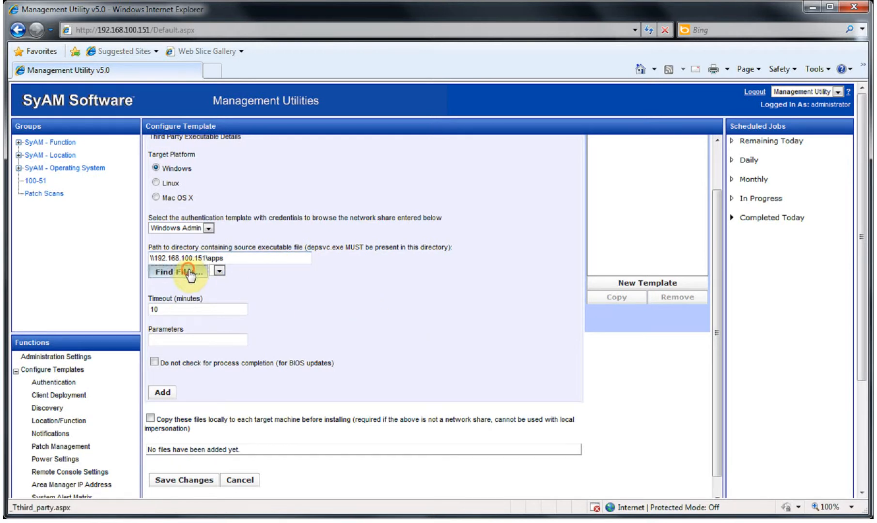
{"action": "left_click", "coordinate": [343, 274]}
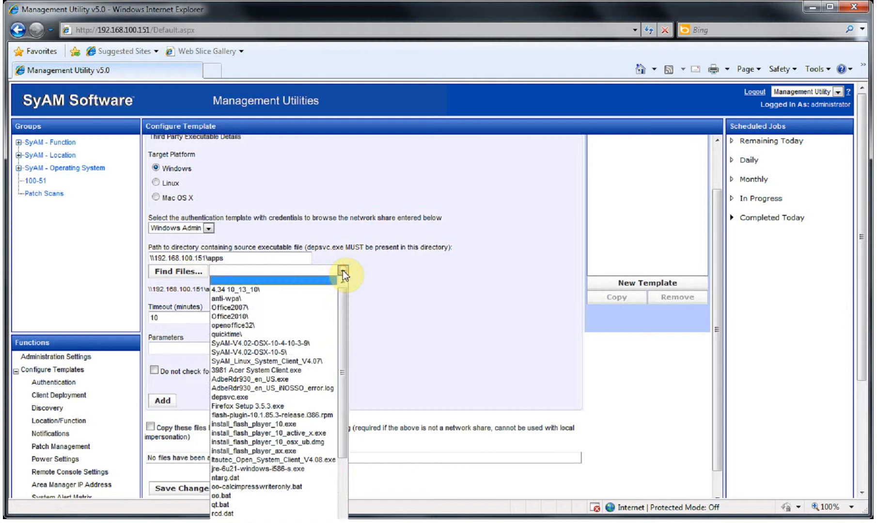
{"action": "left_click_drag", "start_coordinate": [343, 301], "coordinate": [341, 392]}
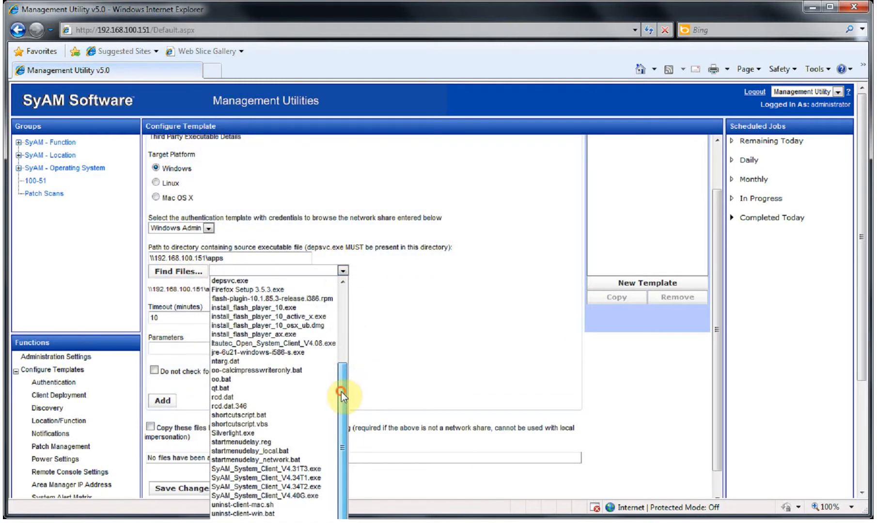
{"action": "left_click", "coordinate": [291, 418]}
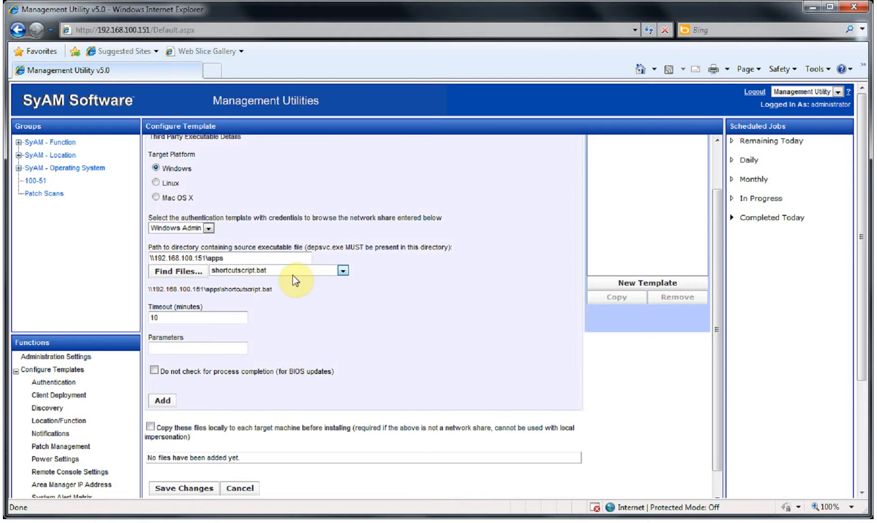
{"action": "left_click", "coordinate": [162, 401]}
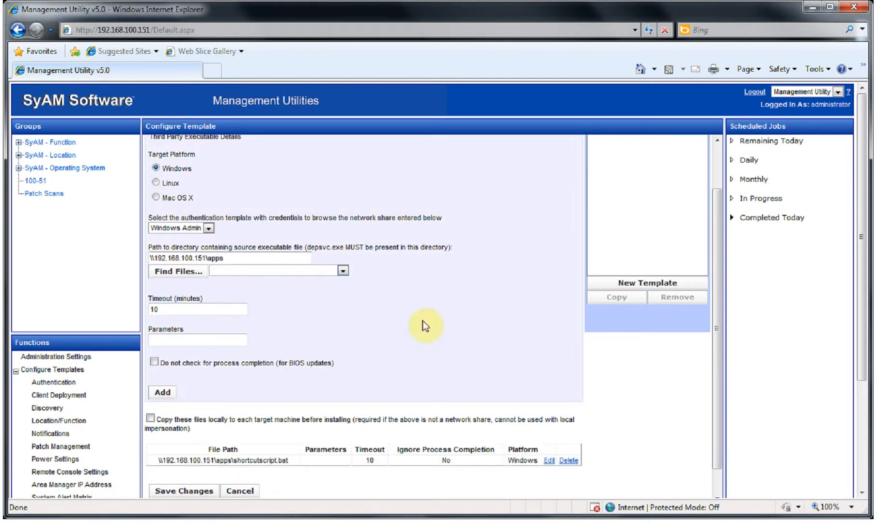
Step: Save the third party deployment template and acknowledge the save
{"action": "scroll", "coordinate": [422, 321], "scroll_direction": "down", "scroll_amount": 2}
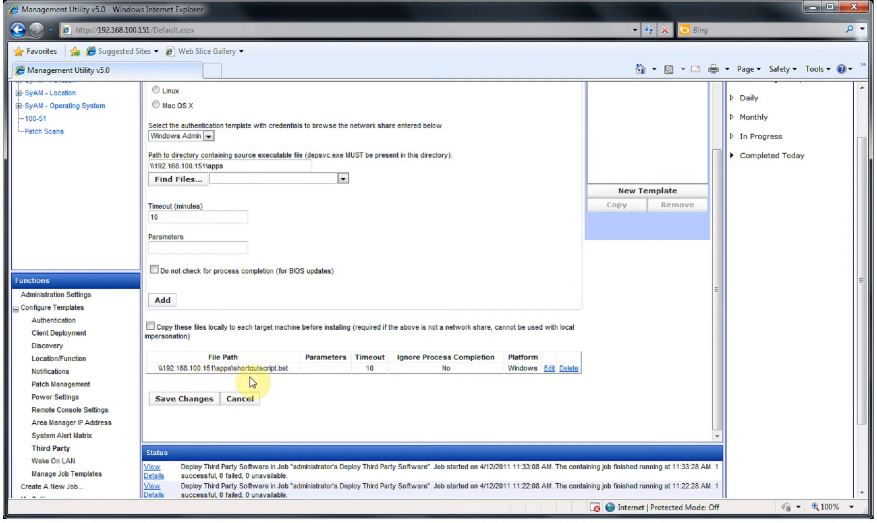
{"action": "left_click", "coordinate": [195, 401]}
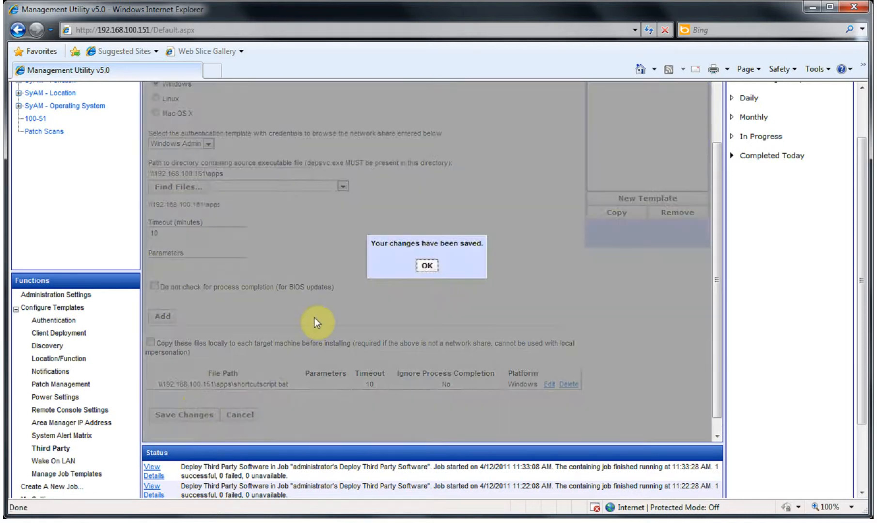
{"action": "left_click", "coordinate": [425, 269]}
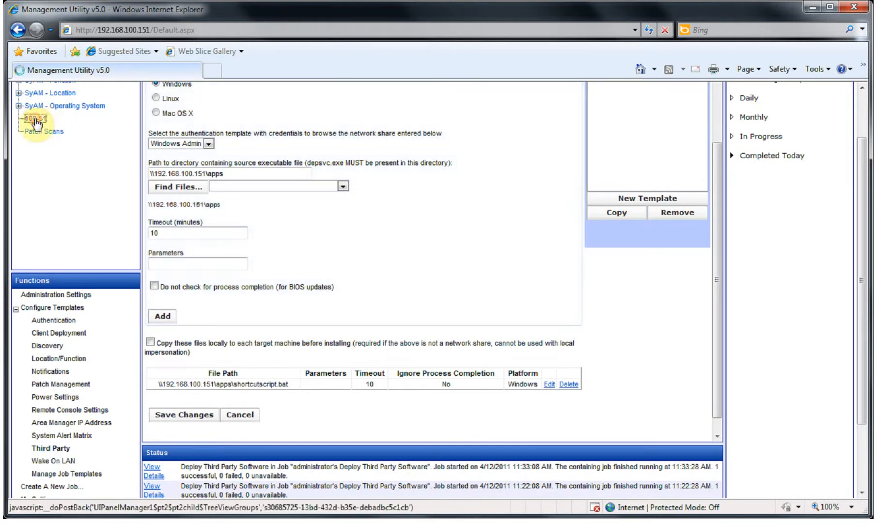
Step: Run a Deploy Third Party Software job on XP-2 in group 100-51 with the Windows Admin and Help Desk Desktop Shortcut templates
{"action": "left_click", "coordinate": [35, 118]}
{"action": "left_click_drag", "start_coordinate": [862, 161], "coordinate": [855, 107]}
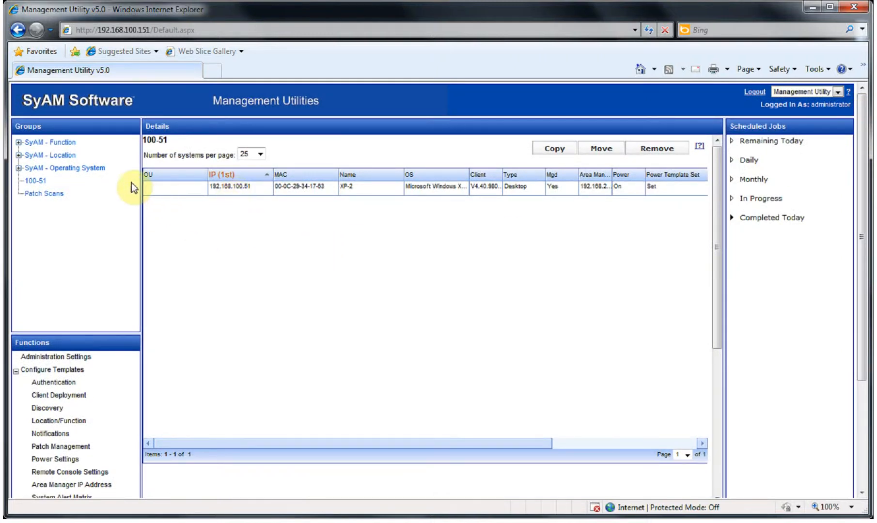
{"action": "left_click", "coordinate": [262, 193]}
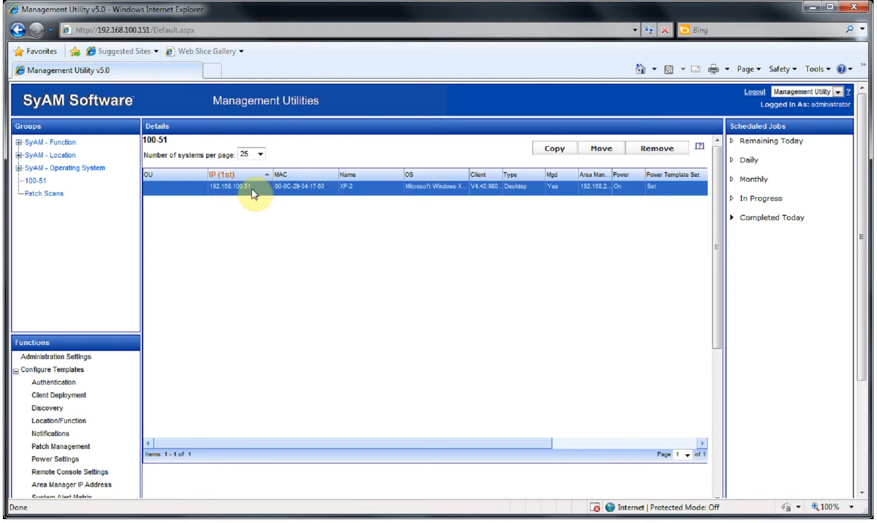
{"action": "right_click", "coordinate": [251, 190]}
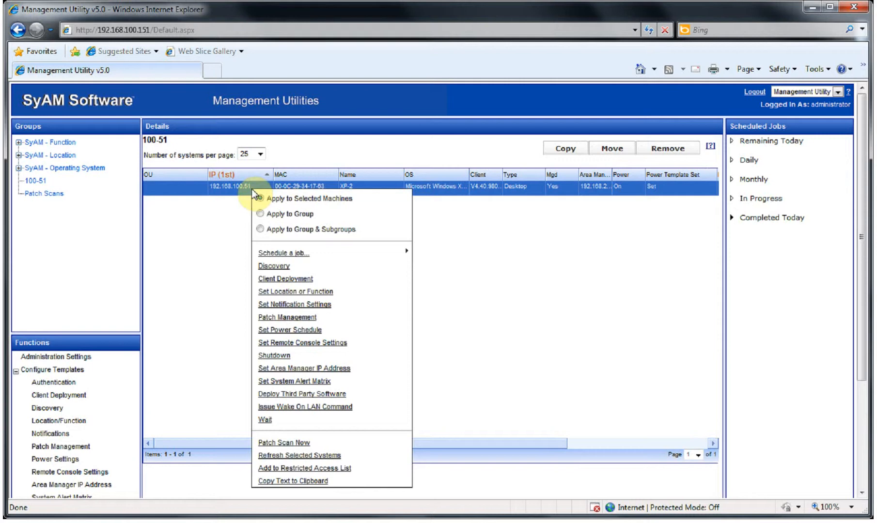
{"action": "left_click", "coordinate": [307, 394]}
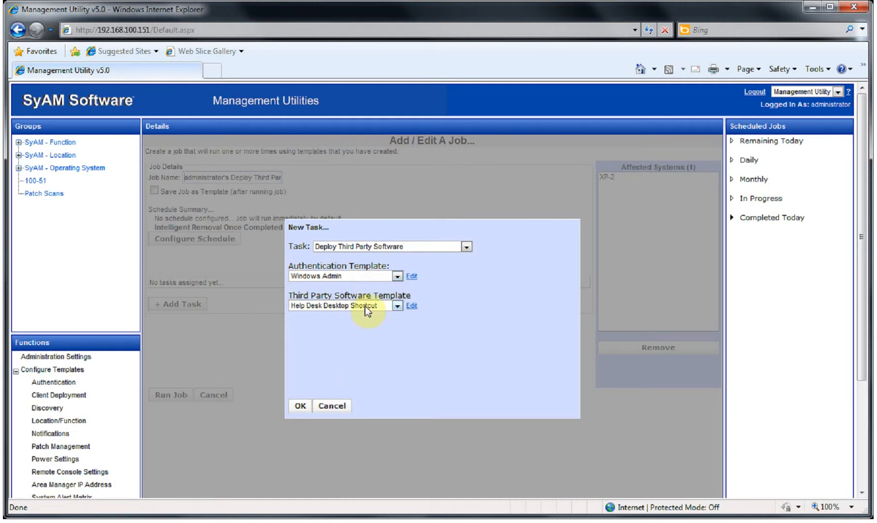
{"action": "left_click", "coordinate": [301, 408]}
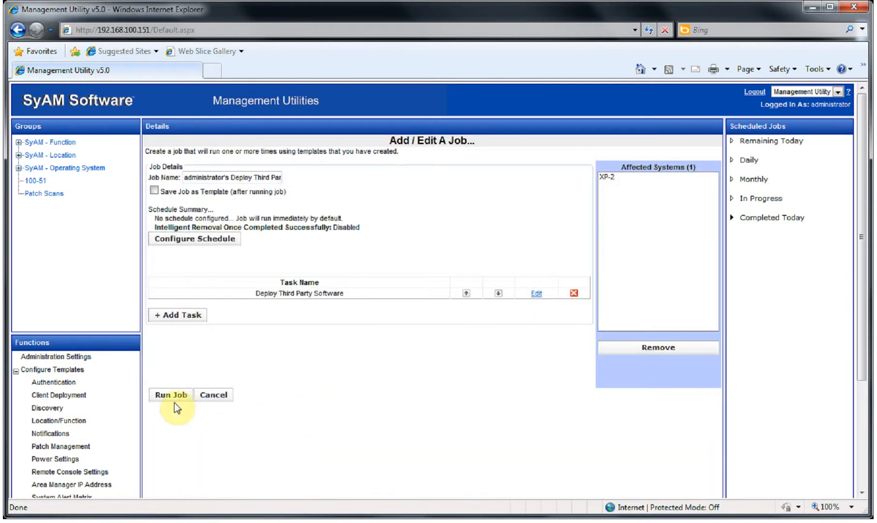
{"action": "left_click", "coordinate": [173, 396]}
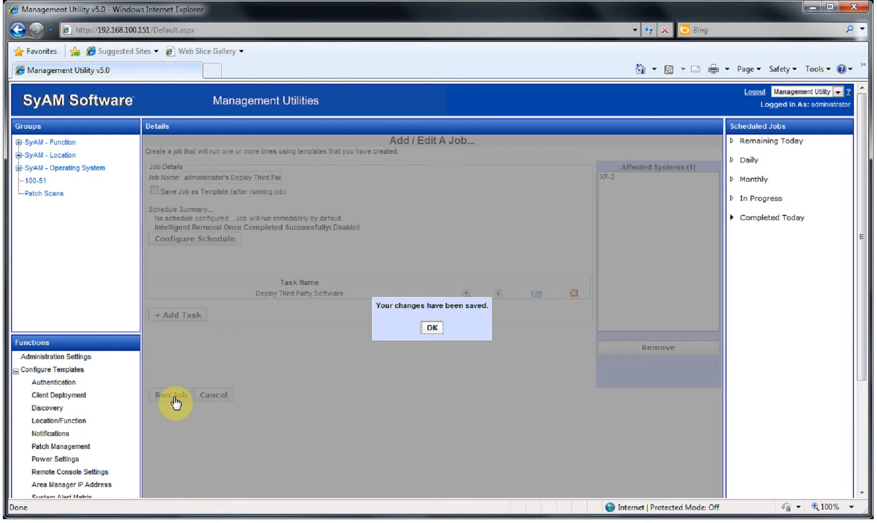
{"action": "left_click", "coordinate": [432, 328]}
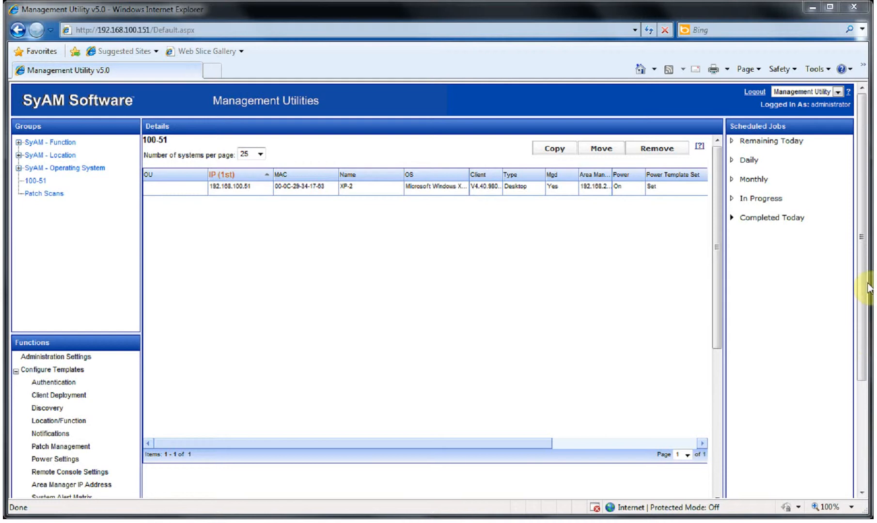
Step: View the details of the latest Deploy Third Party Software job in the status list, and close them
{"action": "left_click_drag", "start_coordinate": [862, 288], "coordinate": [846, 422]}
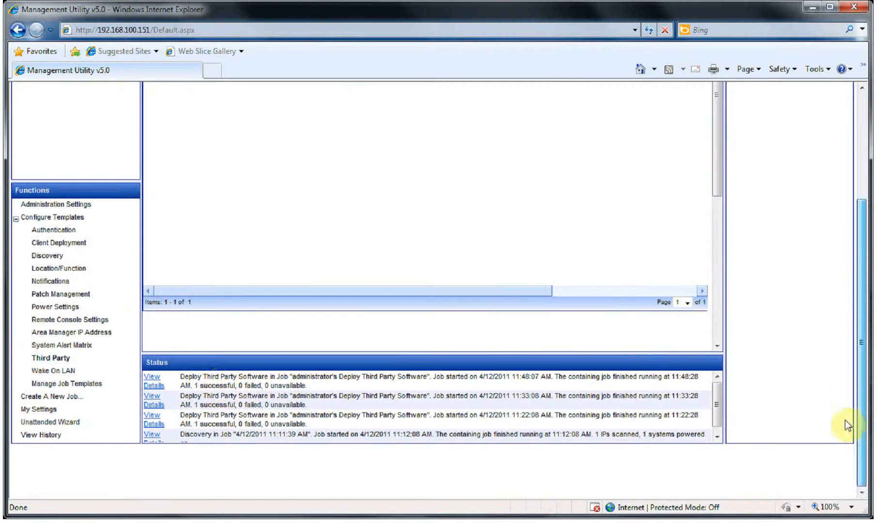
{"action": "left_click", "coordinate": [151, 386]}
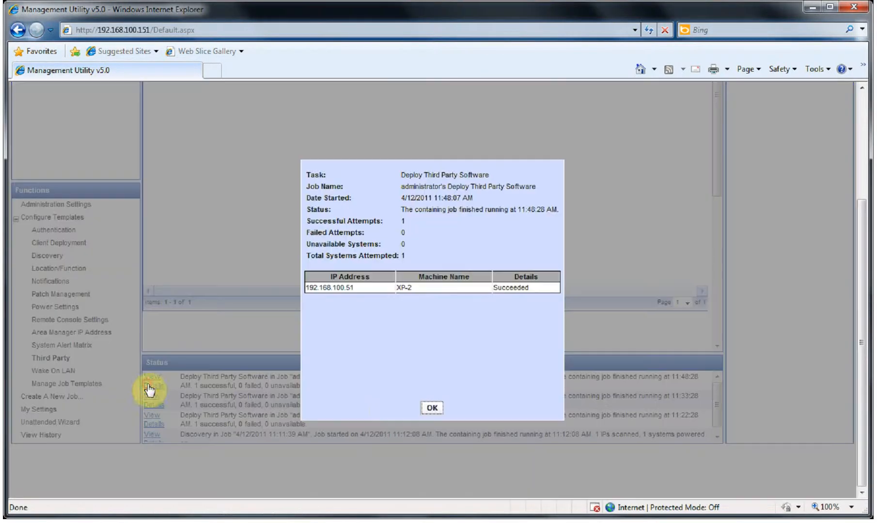
{"action": "left_click", "coordinate": [432, 408]}
{"action": "left_click_drag", "start_coordinate": [861, 253], "coordinate": [837, 150]}
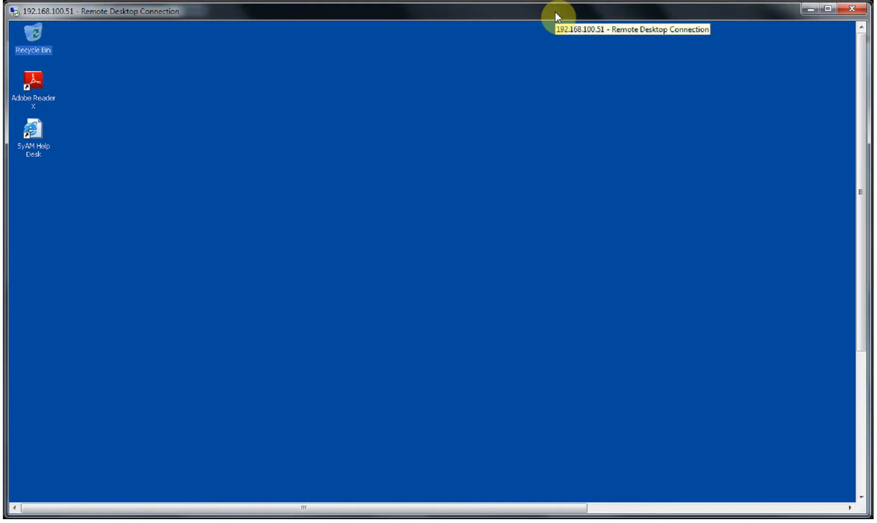
Step: In the 192.168.100.51 remote desktop session, open the SyAM Help Desk shortcut and sign in with the user name and account password
{"action": "double_click", "coordinate": [28, 139]}
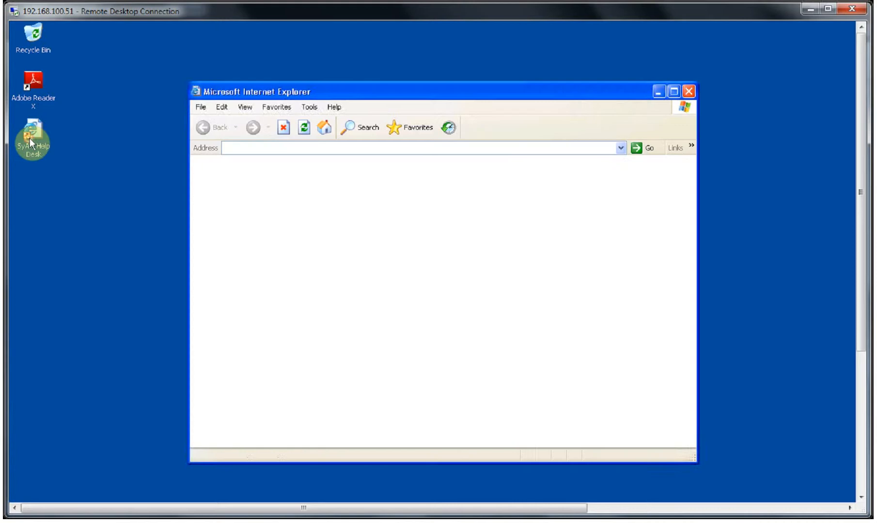
{"action": "type", "text": "r"}
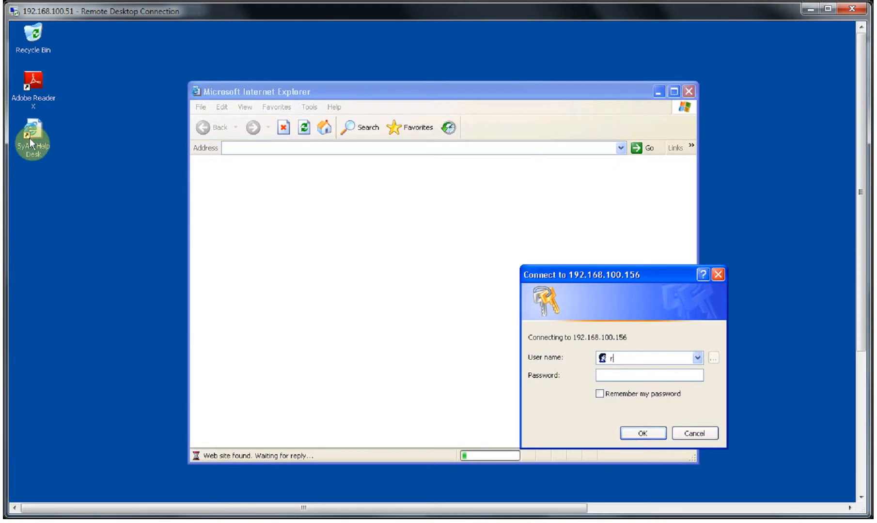
{"action": "type", "text": "ussell"}
{"action": "key", "text": "Tab"}
{"action": "type", "text": "••••••••"}
{"action": "key", "text": "Return"}
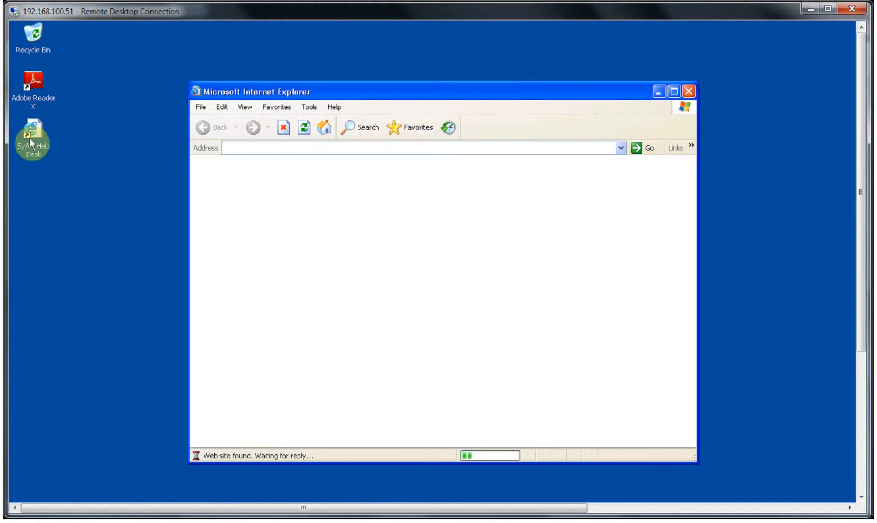